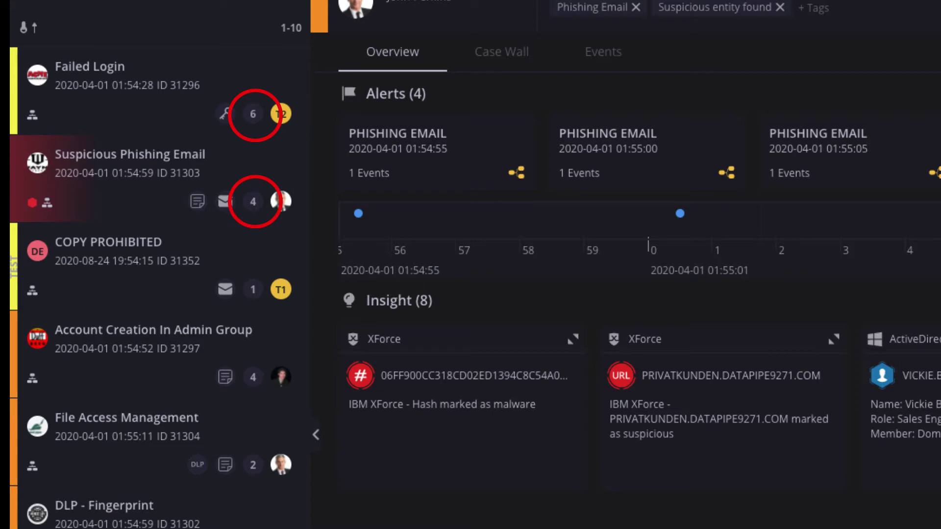
pyautogui.click(437, 158)
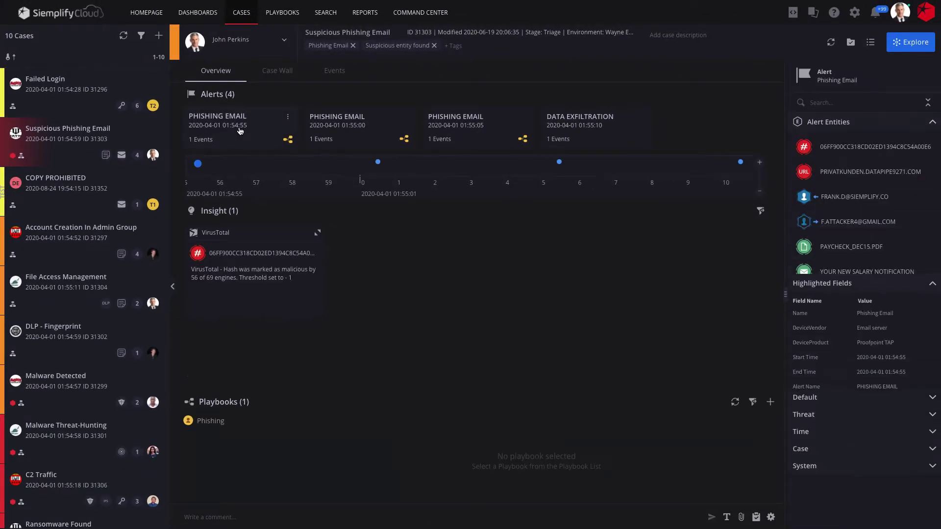
pyautogui.click(329, 130)
pyautogui.click(450, 125)
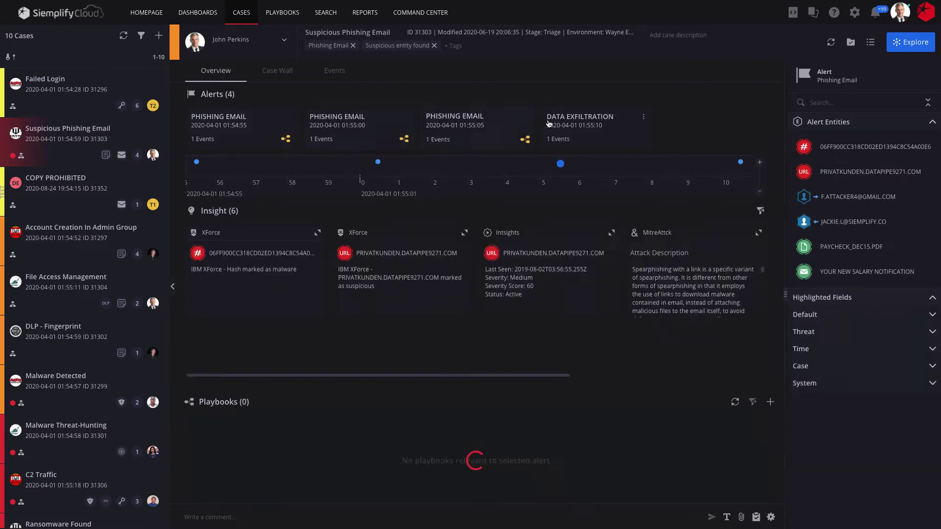
pyautogui.click(577, 127)
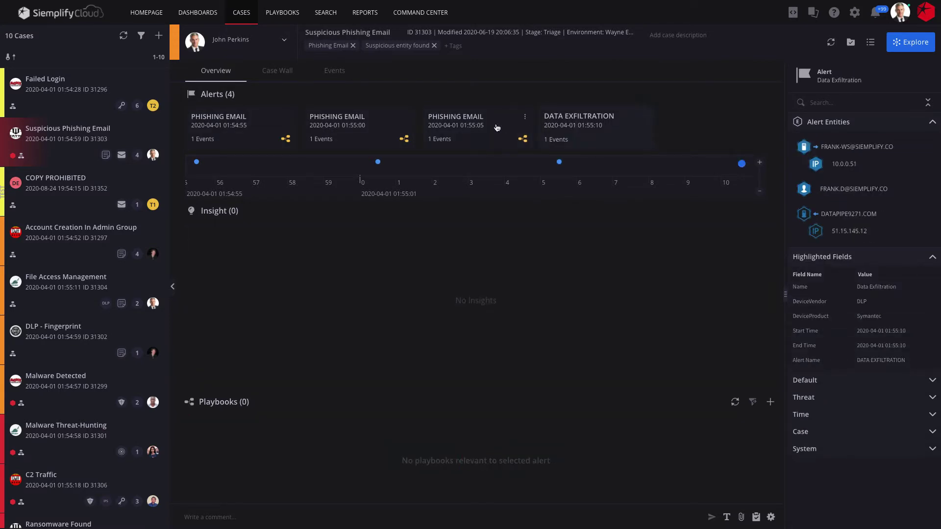
pyautogui.click(67, 136)
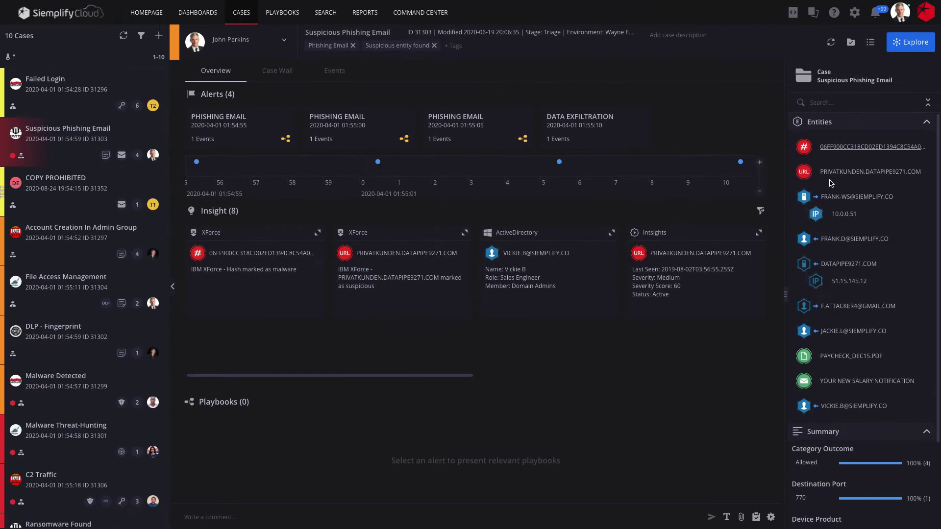
pyautogui.click(870, 147)
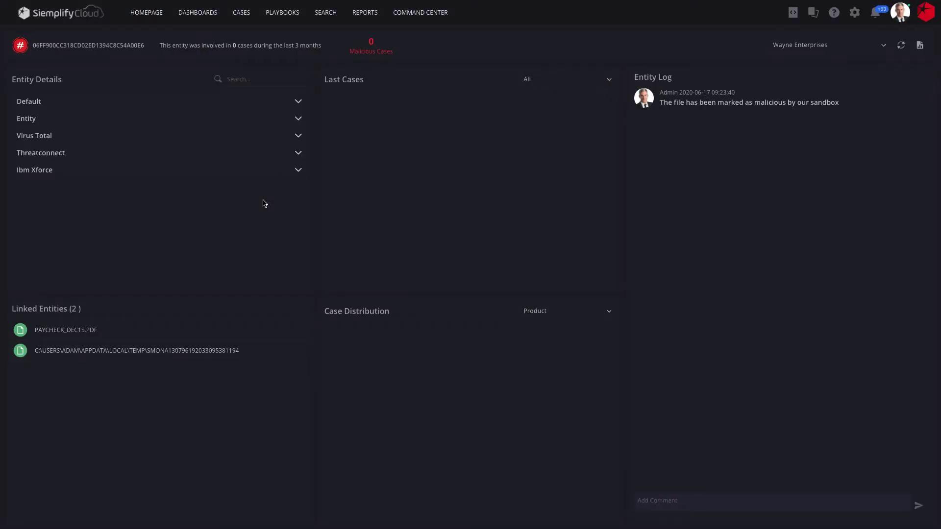
pyautogui.click(298, 119)
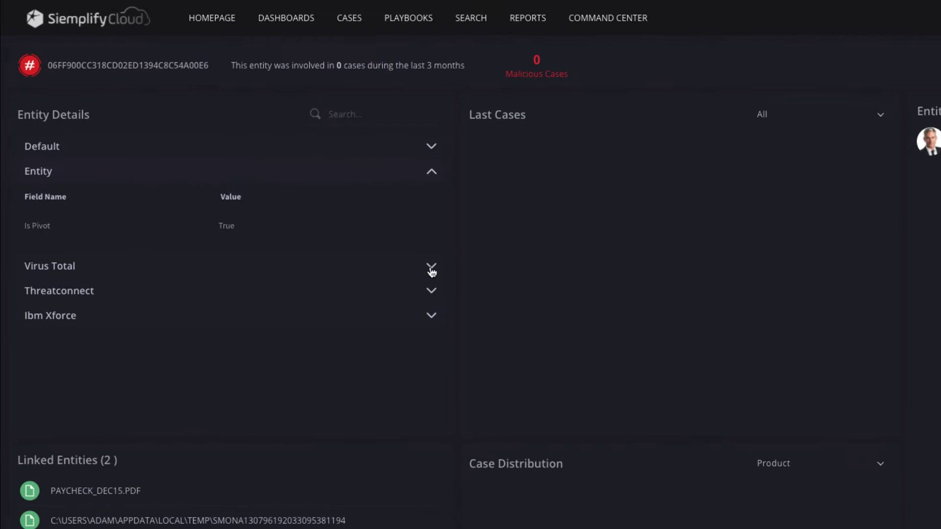
pyautogui.click(368, 221)
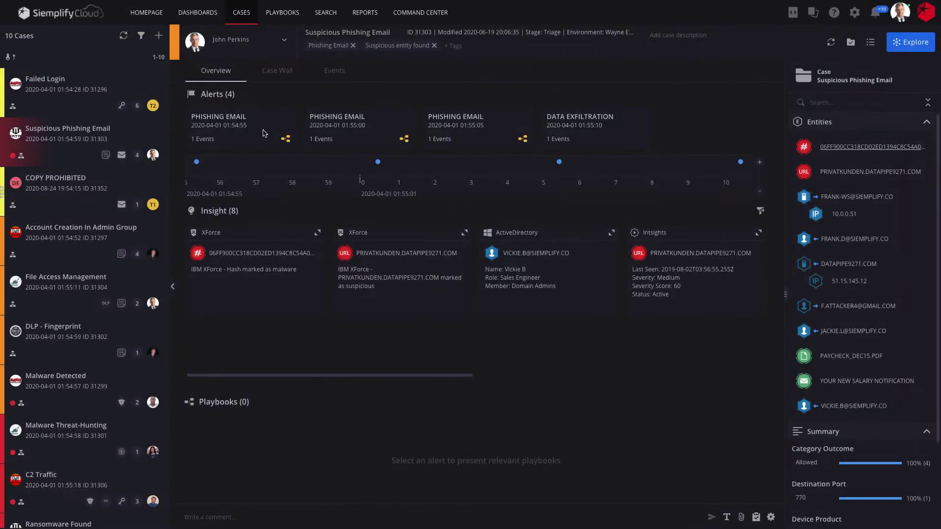
# - Open the first PHISHING EMAIL alert and review its Phishing playbook step results
pyautogui.click(263, 133)
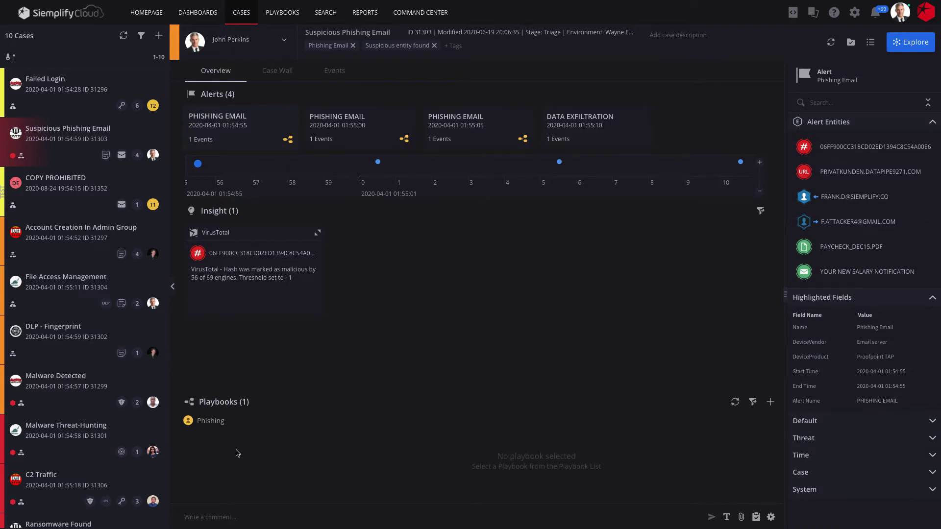
pyautogui.click(216, 422)
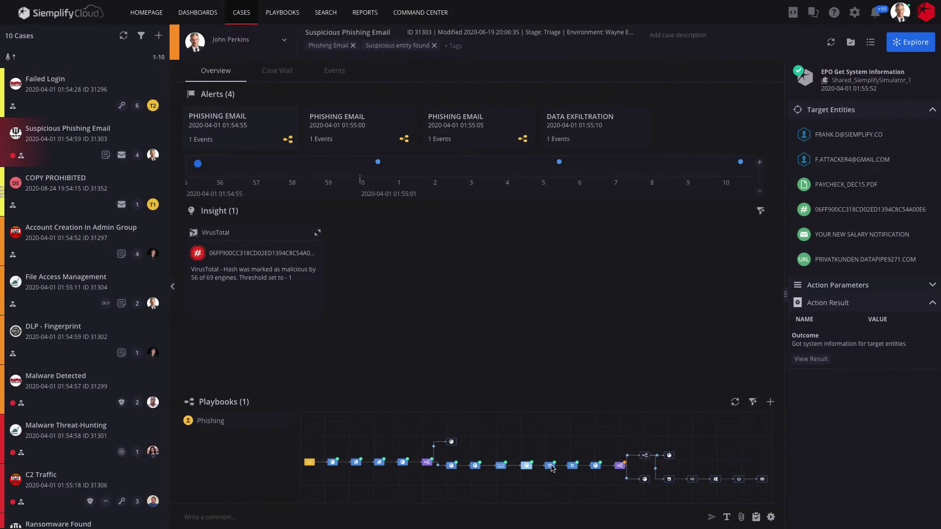
pyautogui.click(573, 466)
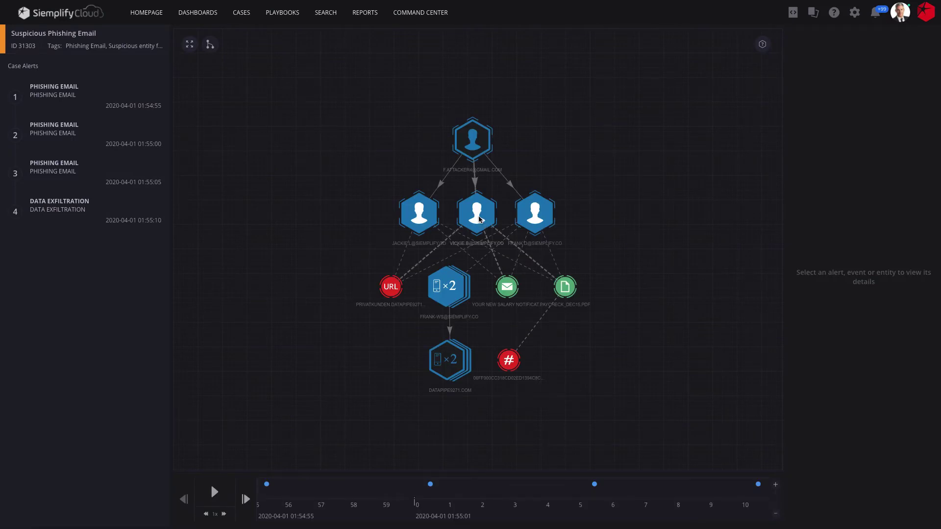
# - Inspect the internal user and file hash entity details in the case graph
pyautogui.click(480, 218)
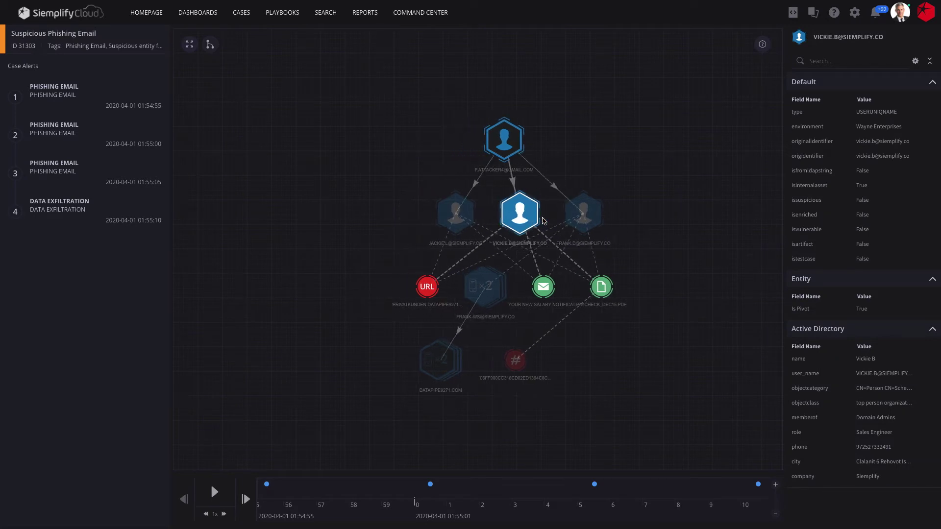
pyautogui.click(547, 365)
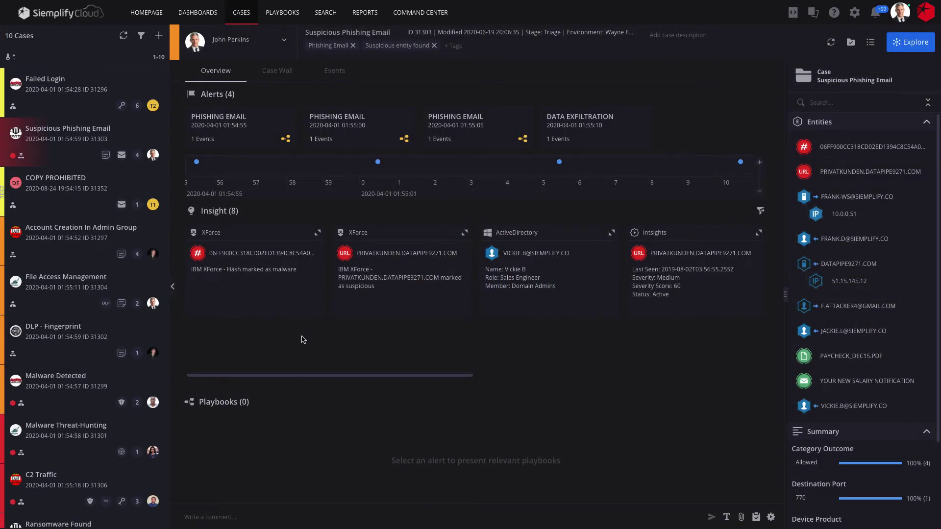
# - Open the Command Center and browse the Insider Threat incident's workstation feed
pyautogui.click(412, 17)
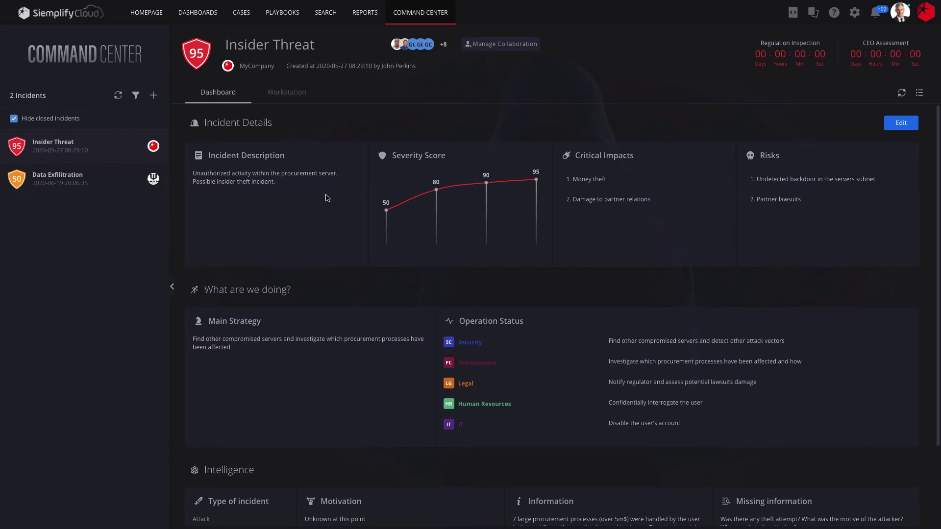
pyautogui.click(286, 93)
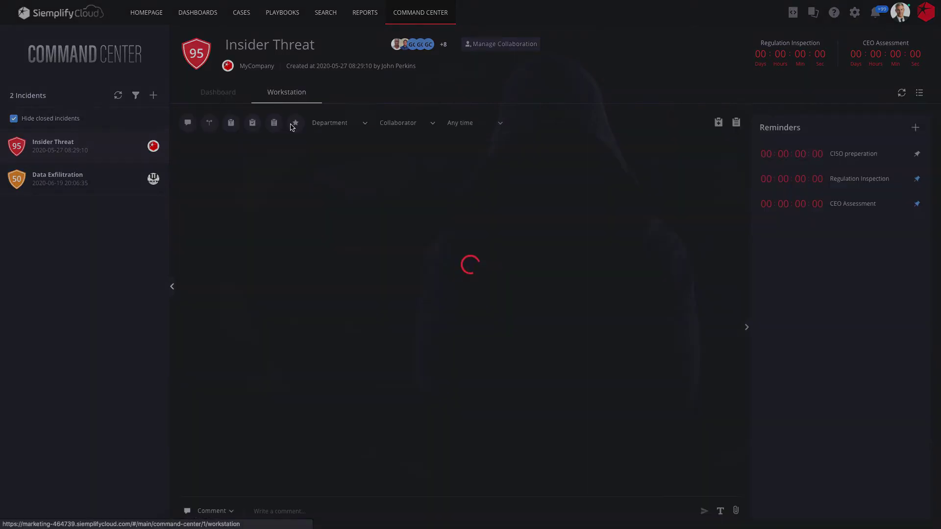
pyautogui.scroll(-5, 346, 263)
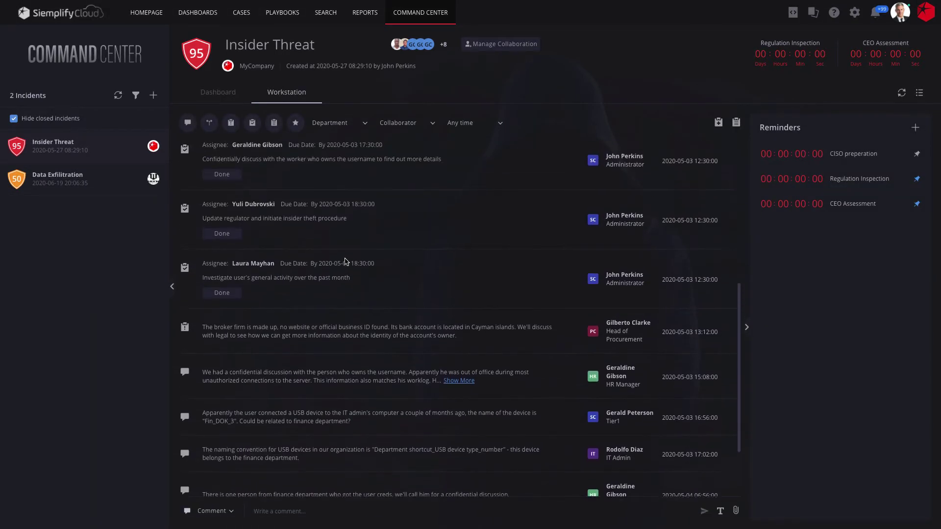
pyautogui.scroll(5, 346, 263)
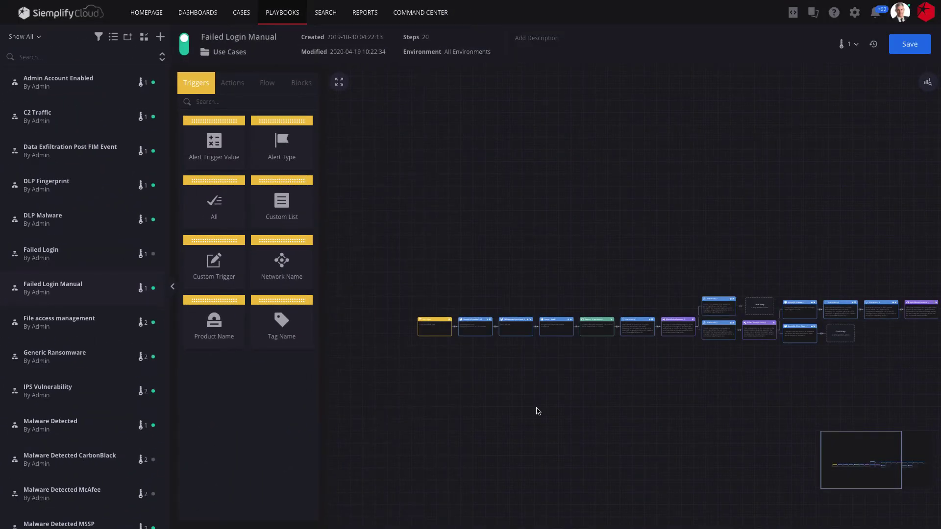
# - Add a Block Hash action to the Failed Login Manual playbook and view its configuration
pyautogui.scroll(5, 538, 411)
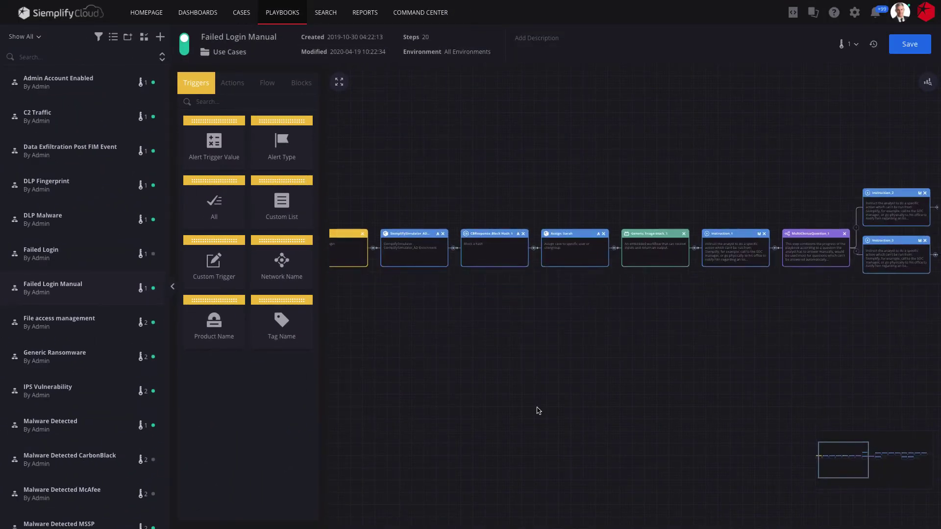
pyautogui.moveTo(836, 456); pyautogui.dragTo(827, 452)
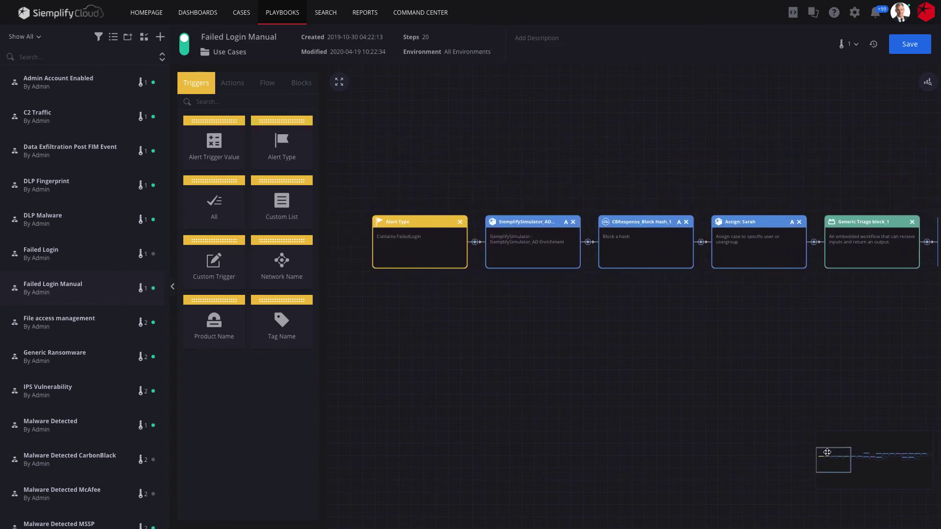
pyautogui.click(236, 84)
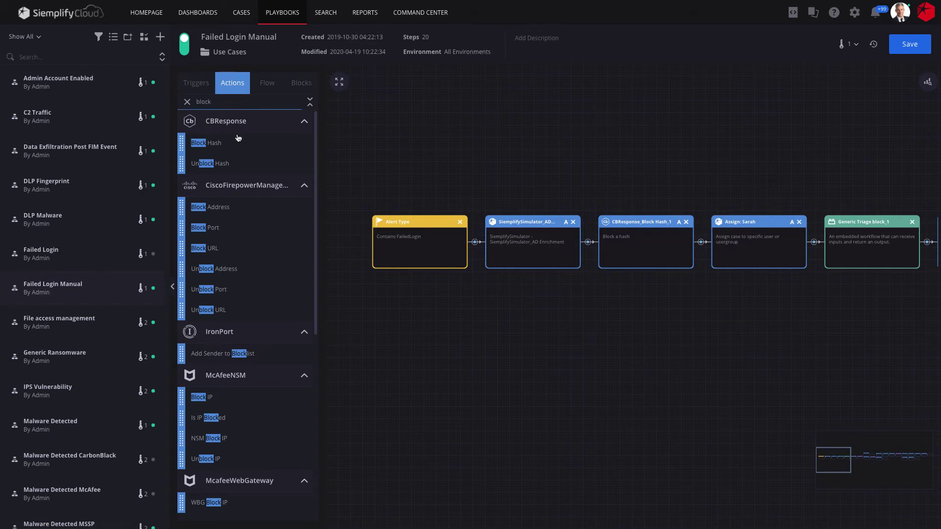
pyautogui.moveTo(214, 145)
pyautogui.mouseDown()
pyautogui.moveTo(466, 223)
pyautogui.moveTo(601, 246)
pyautogui.moveTo(592, 248)
pyautogui.mouseUp()
pyautogui.click(636, 225)
pyautogui.press('Escape')
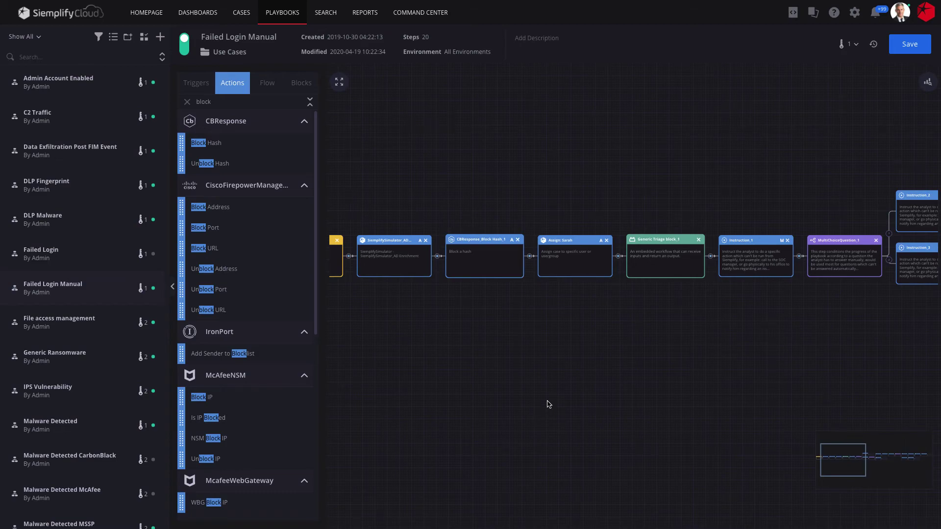
# - Inspect the Generic Triage block unchanged and show the playbook's 3-month monitoring statistics
pyautogui.doubleClick(657, 242)
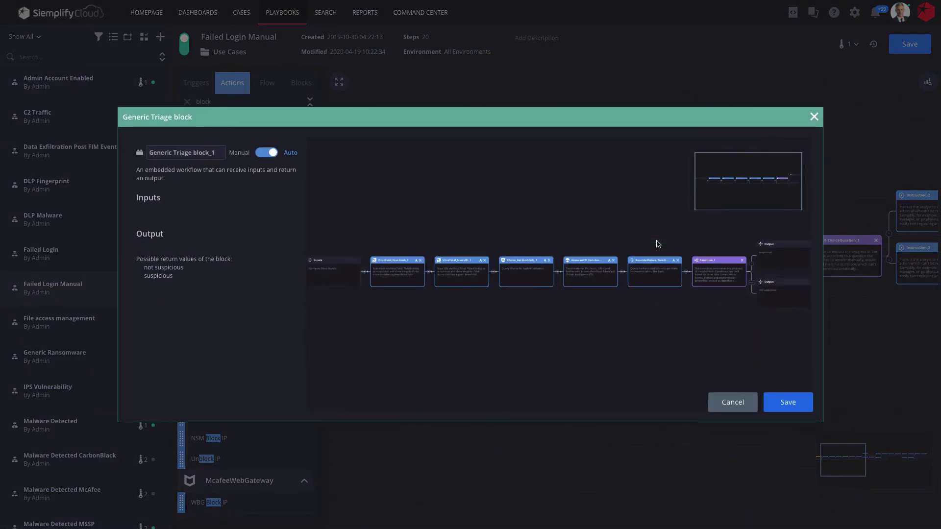
pyautogui.click(732, 401)
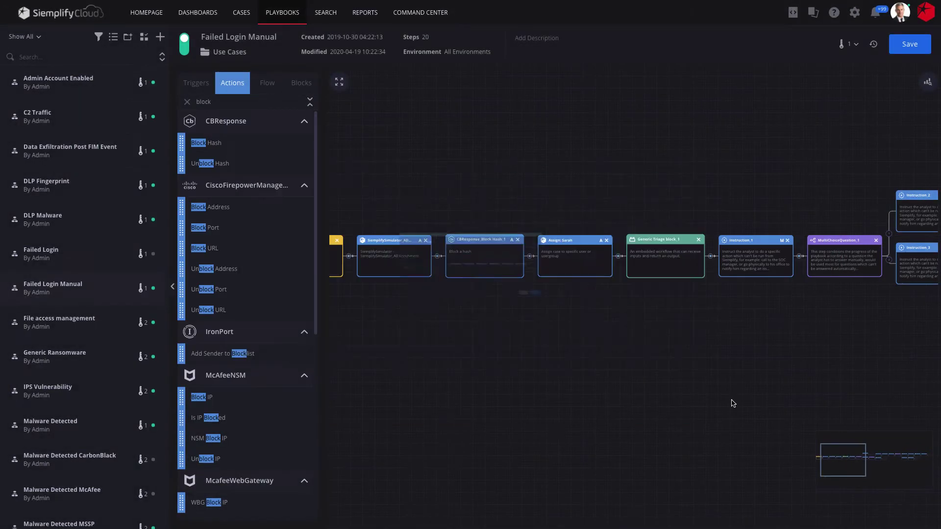
pyautogui.click(927, 82)
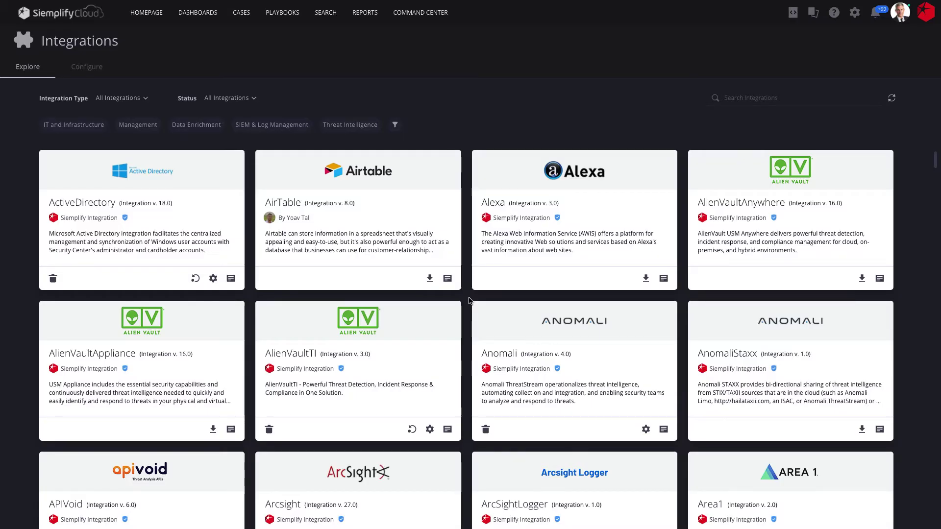
# - Browse the Integrations catalogue down to the IPVoid, IronPort, Jira and JoeSandbox cards
pyautogui.scroll(-11, 469, 301)
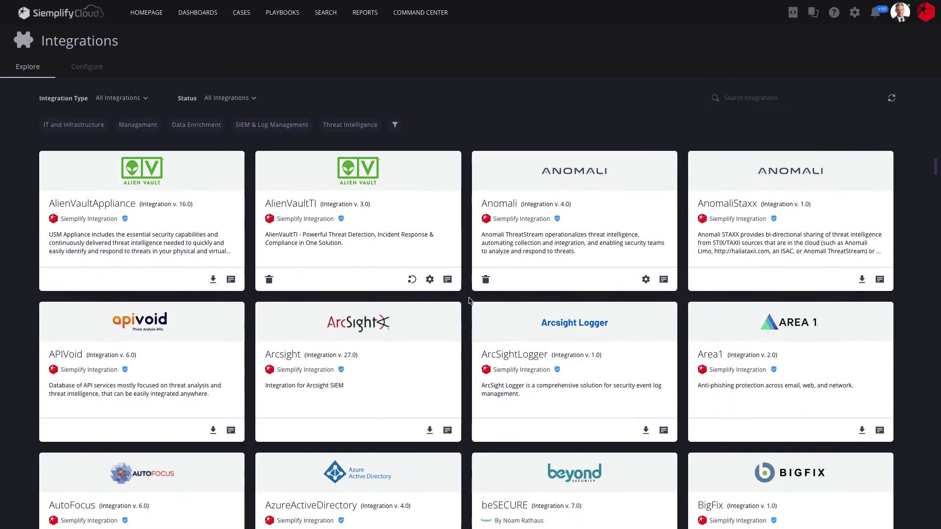
pyautogui.scroll(-15, 468, 301)
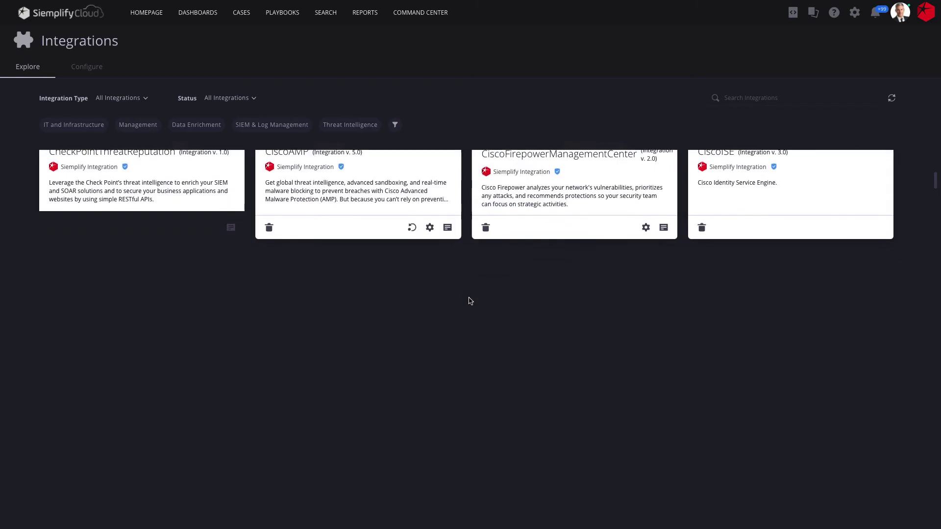
pyautogui.scroll(-16, 469, 301)
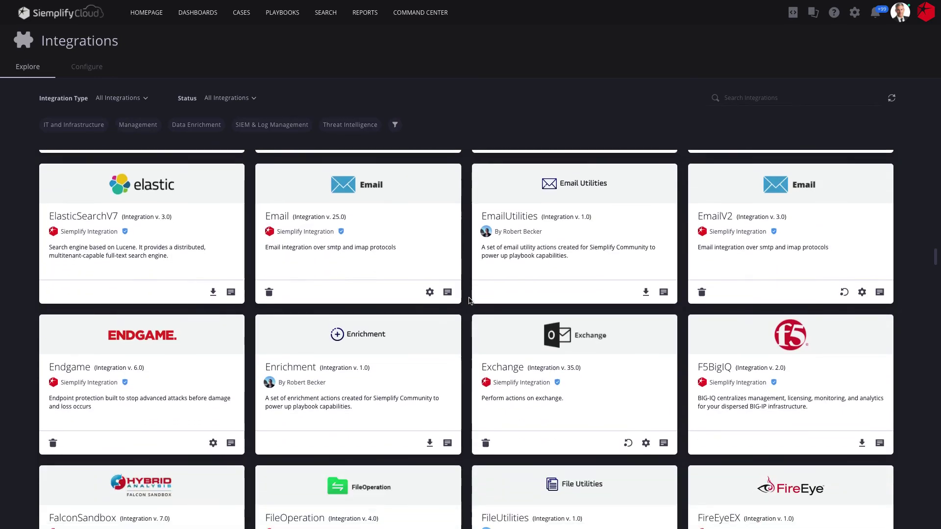
pyautogui.scroll(-10, 469, 300)
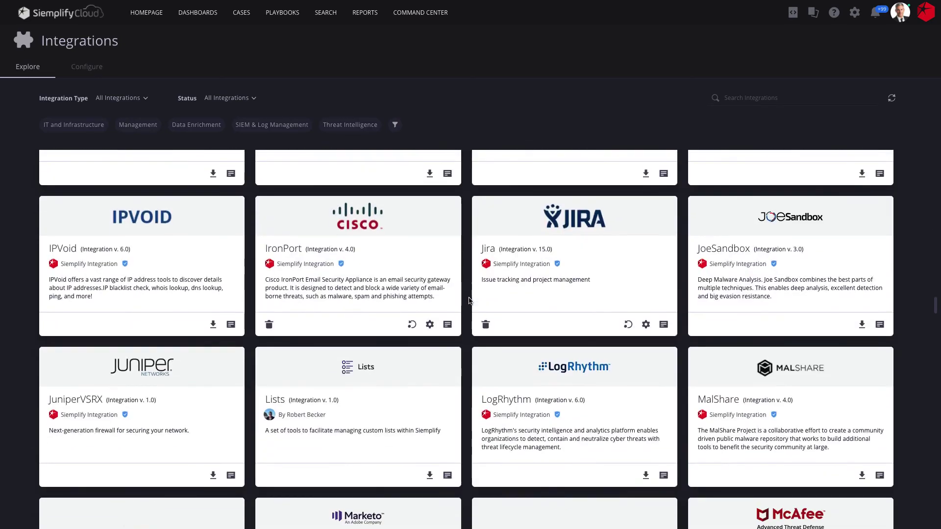
pyautogui.scroll(-1, 468, 300)
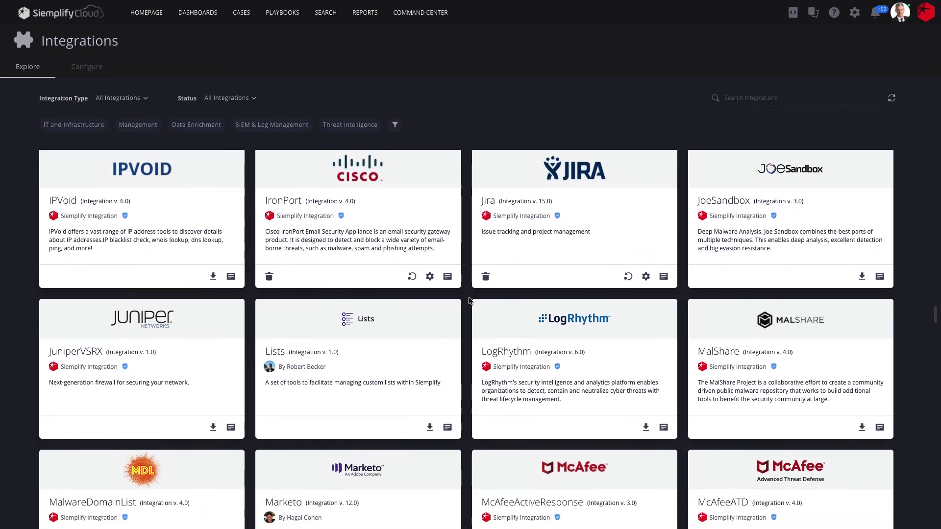
pyautogui.click(813, 12)
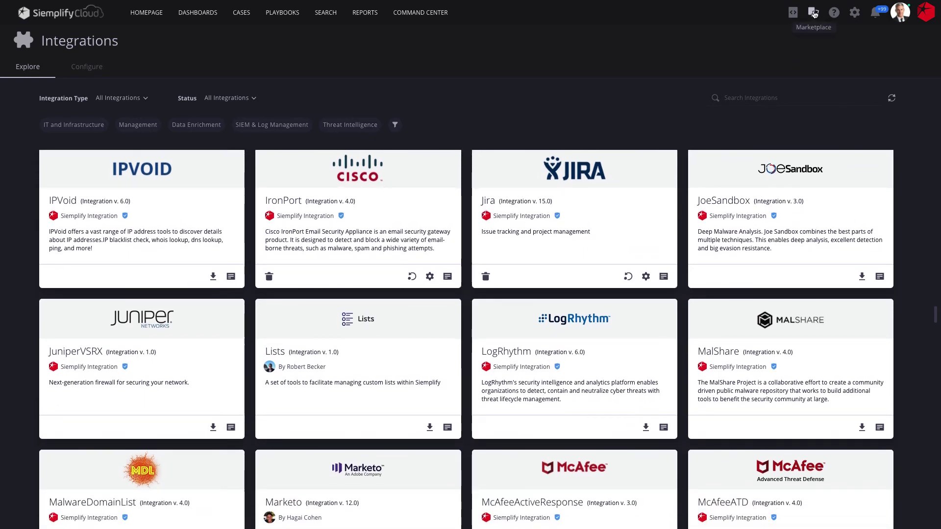
# - Start the Phishing Use Case - Zero to Hero and expand its Playbooks and Integrations lists
pyautogui.click(820, 58)
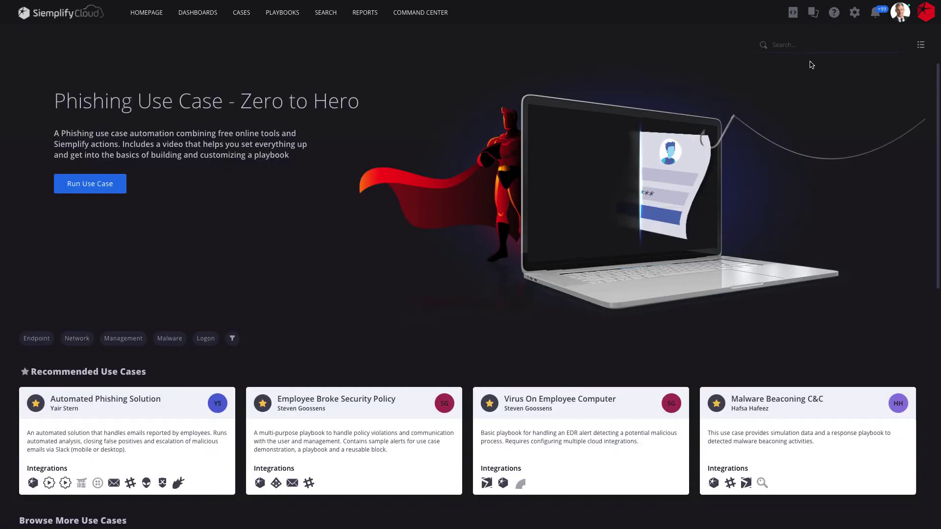
pyautogui.click(114, 188)
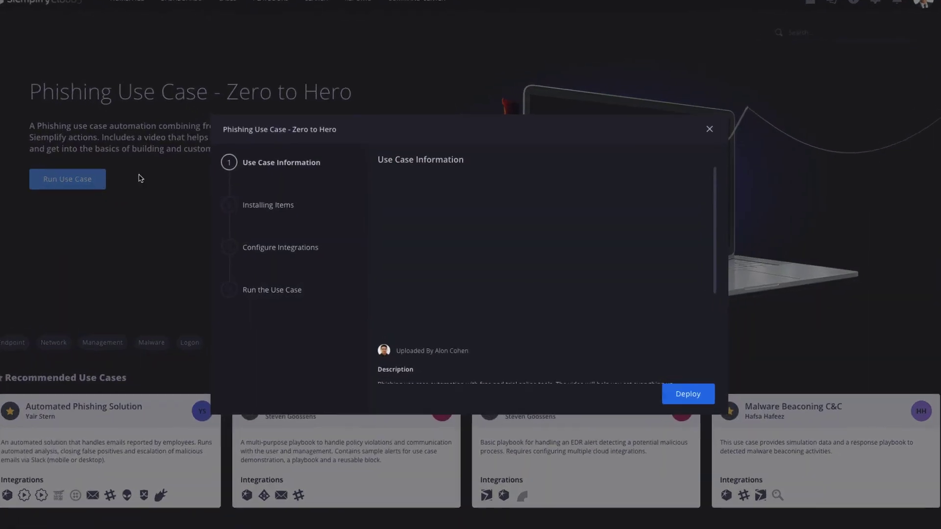
pyautogui.scroll(-3, 510, 291)
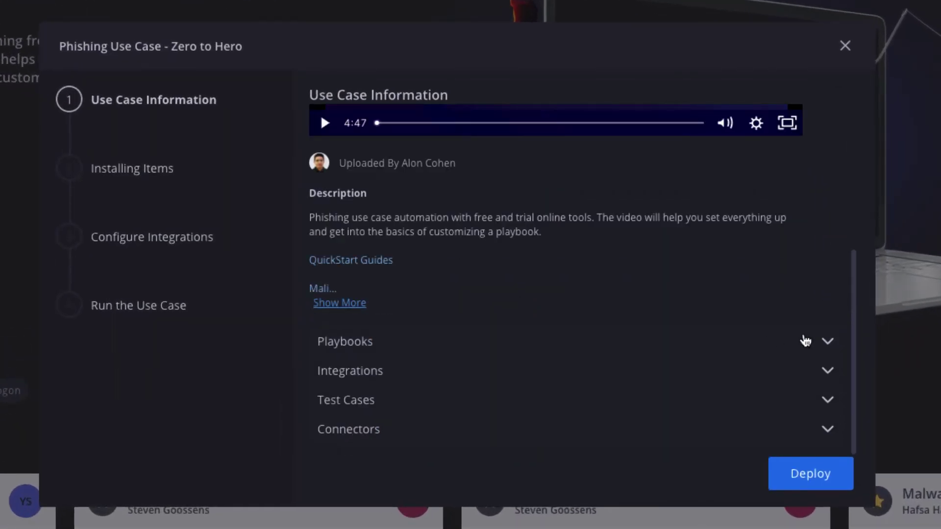
pyautogui.click(828, 343)
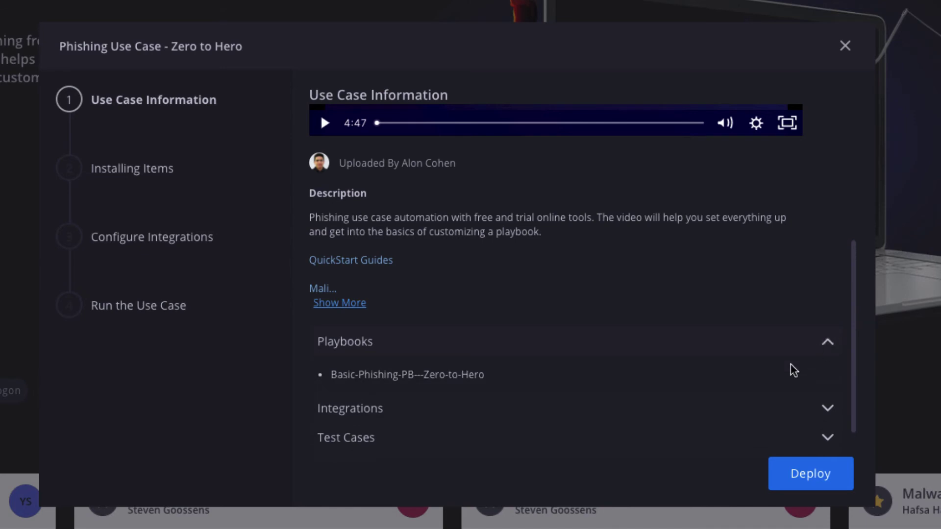
pyautogui.scroll(-1, 790, 368)
pyautogui.click(825, 373)
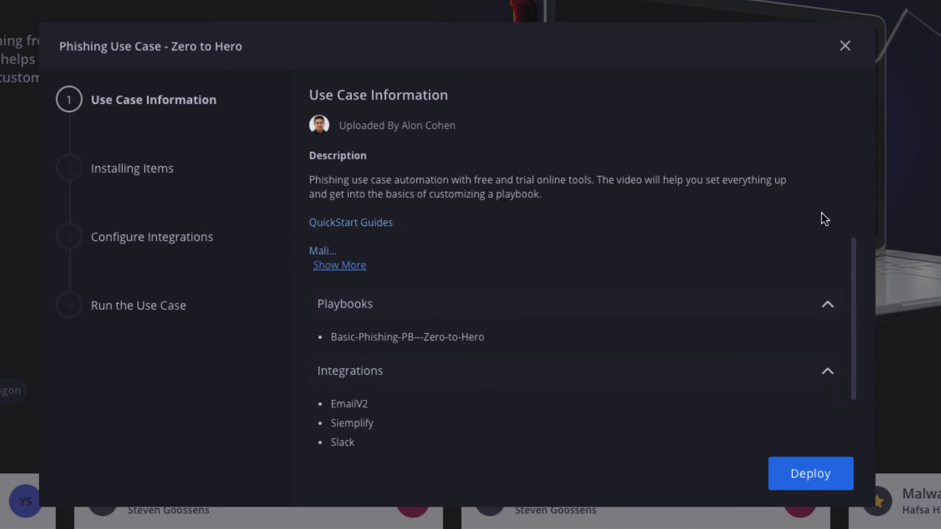
# - Close the phishing use case wizard and go to the IDE
pyautogui.click(844, 46)
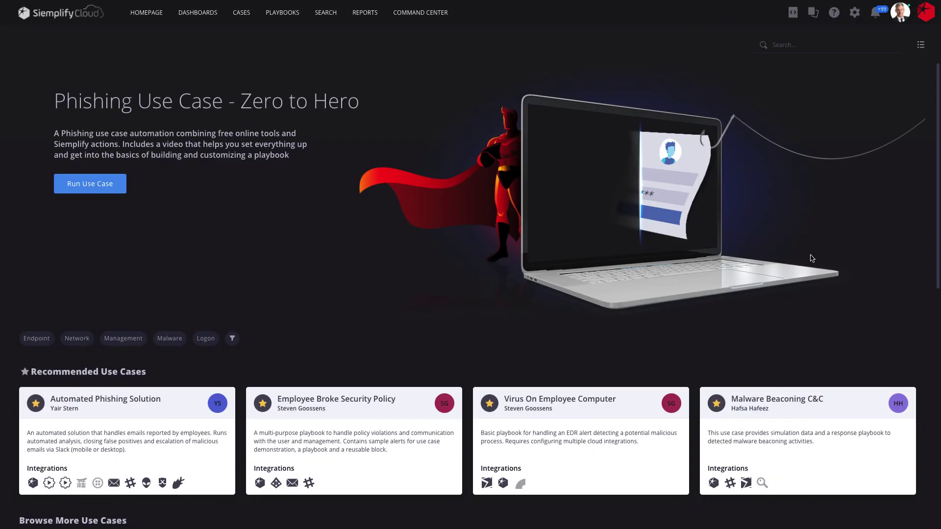
pyautogui.scroll(-1, 699, 143)
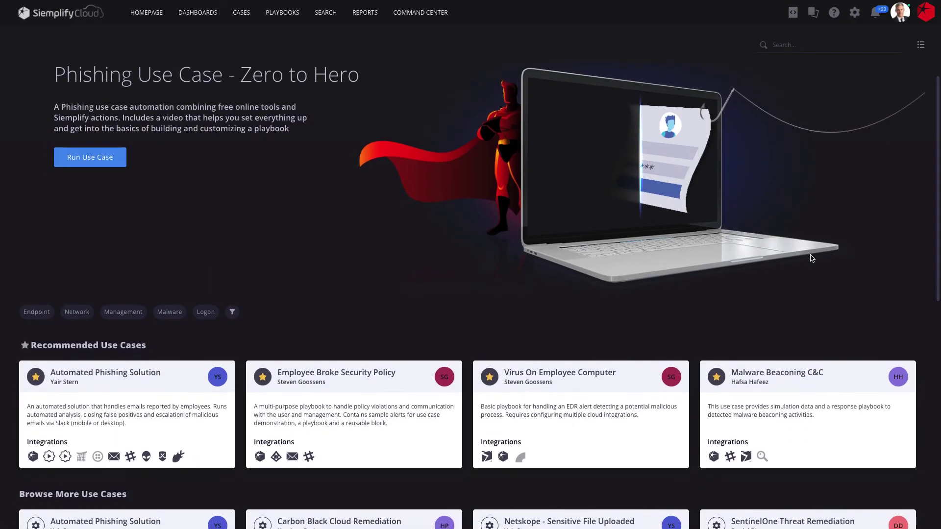
pyautogui.click(792, 13)
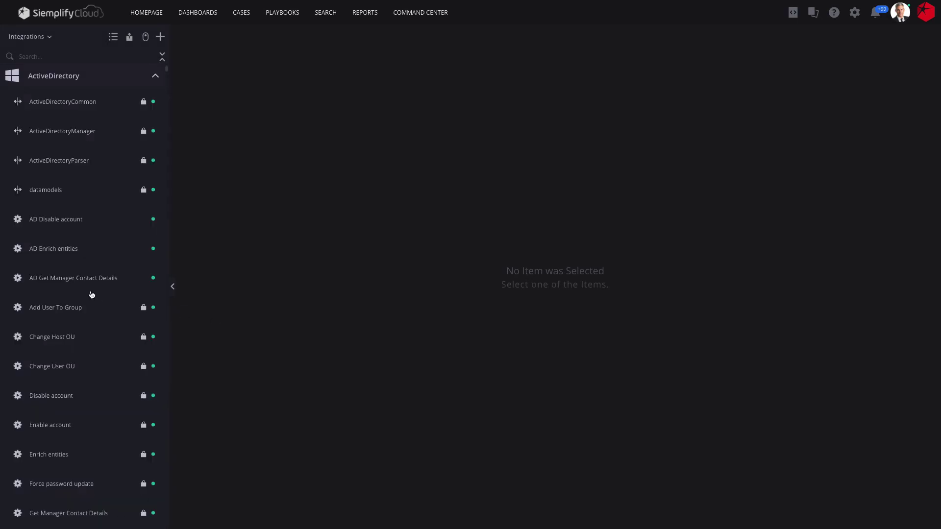
# - Open the ActiveDirectory Add User To Group script and read through its Group Name code
pyautogui.click(71, 313)
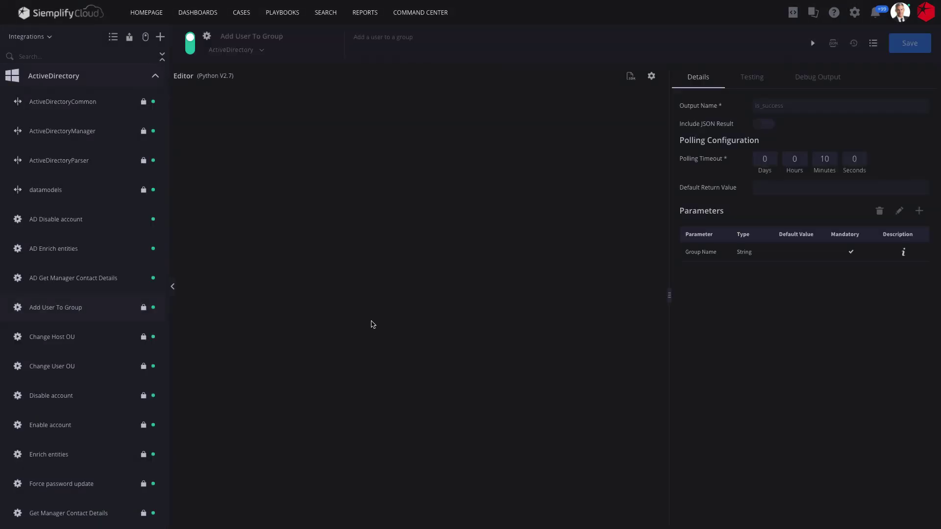
pyautogui.scroll(-10, 371, 321)
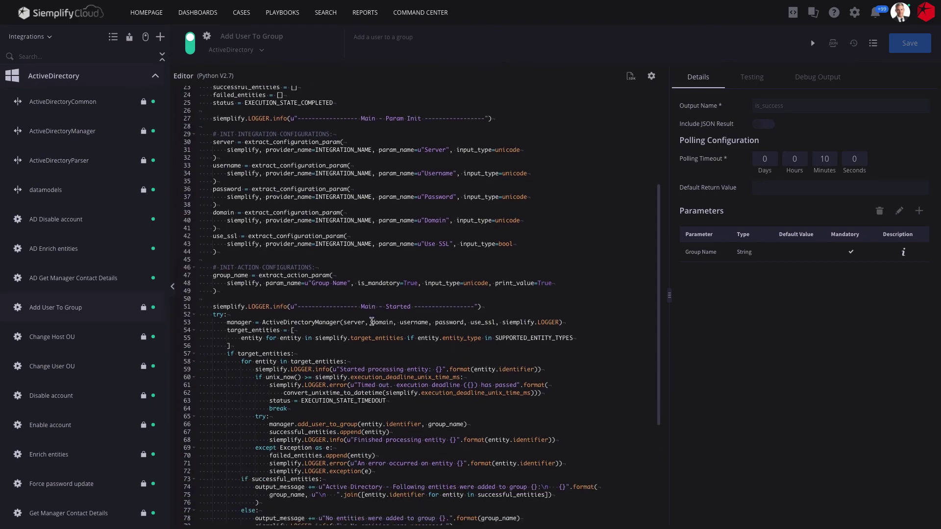
pyautogui.scroll(-3, 371, 321)
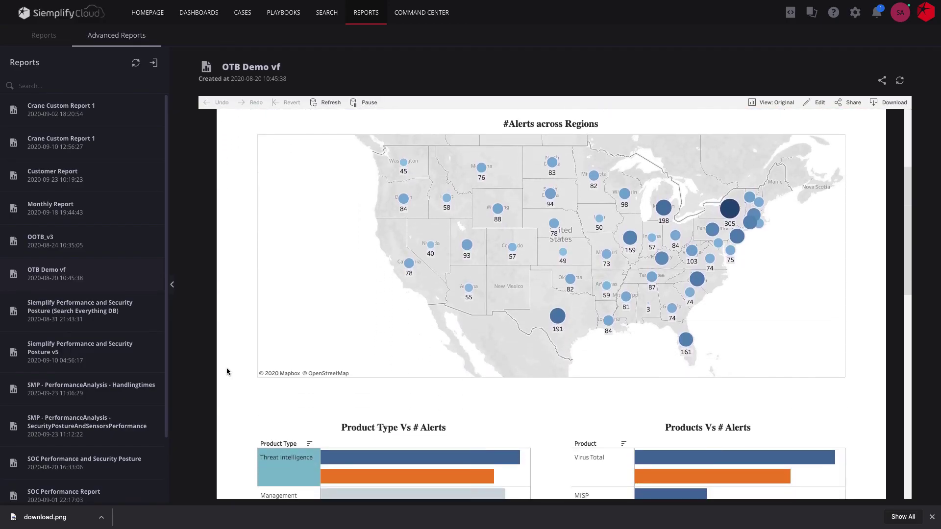
pyautogui.scroll(-1, 227, 367)
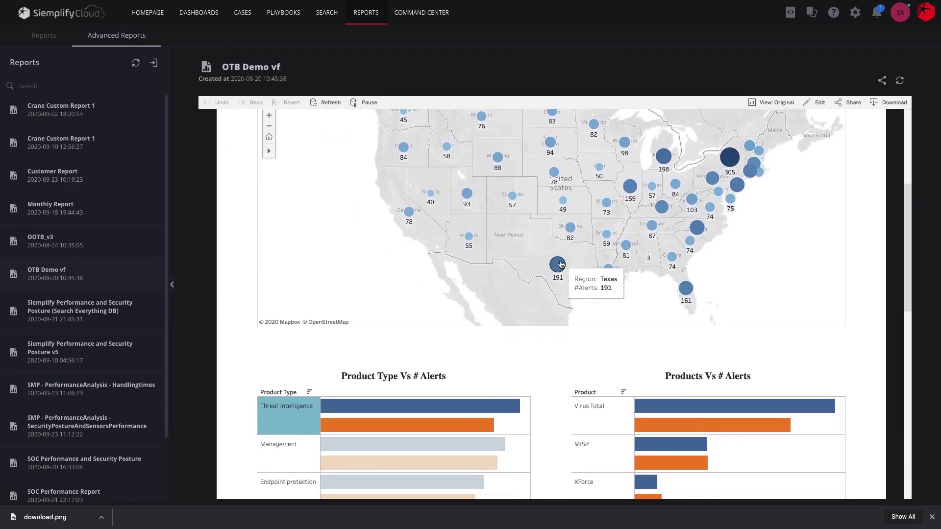
# - Filter the OTB Demo vf report's alerts map to Texas's 191 alerts
pyautogui.click(561, 264)
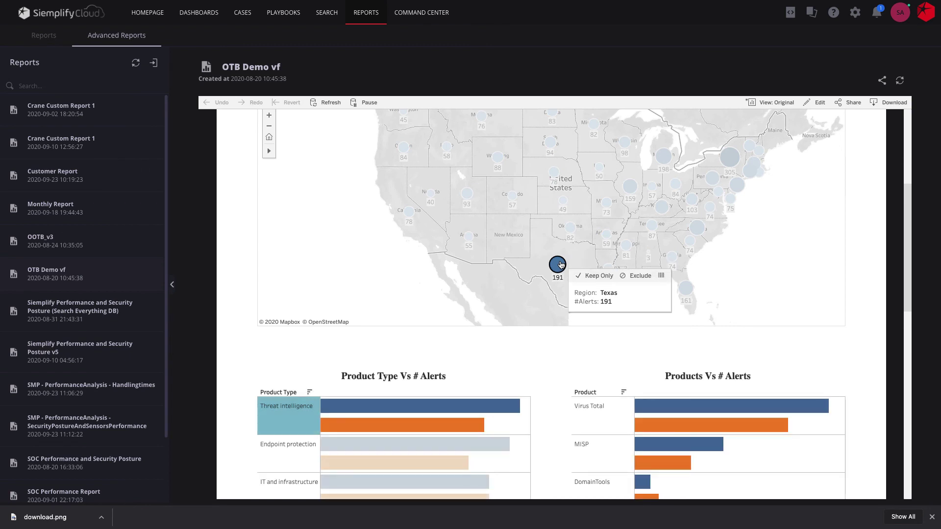